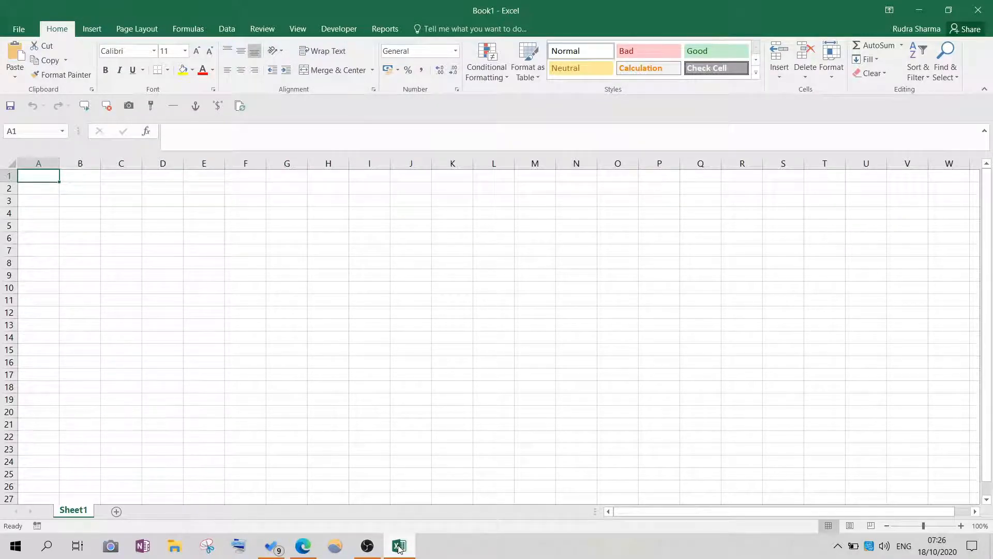
- Start a new query in the blank workbook that gets its data from a web page
mouse_move(387, 543)
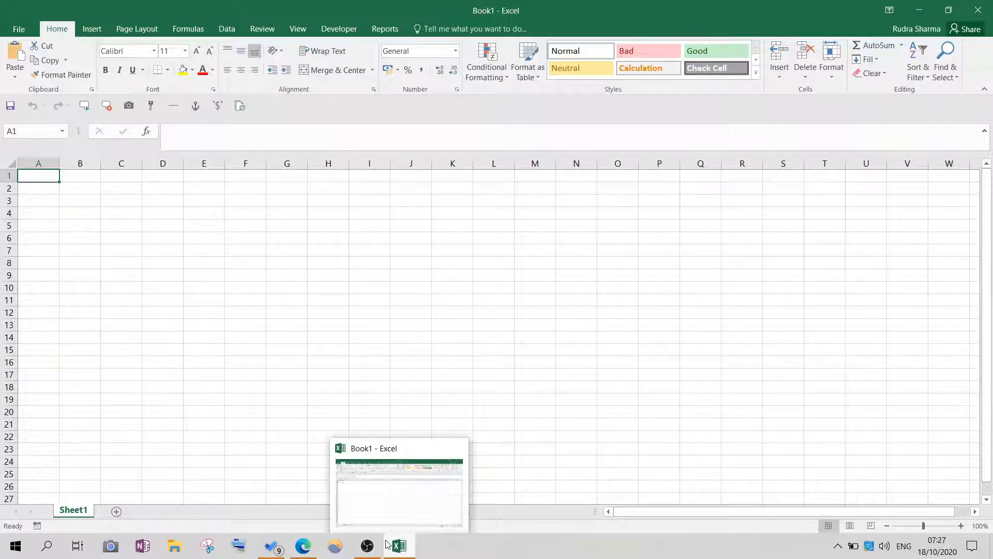
click(226, 30)
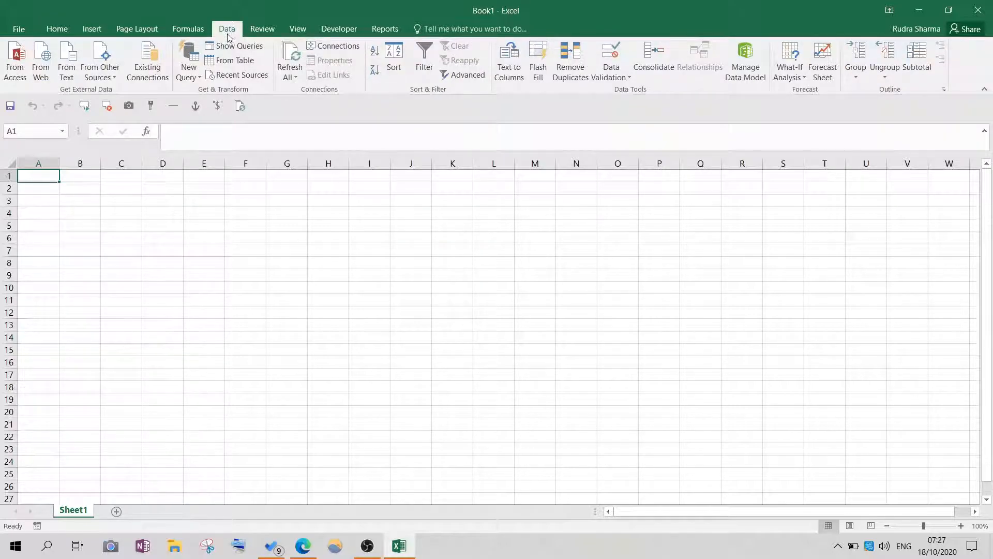
click(198, 78)
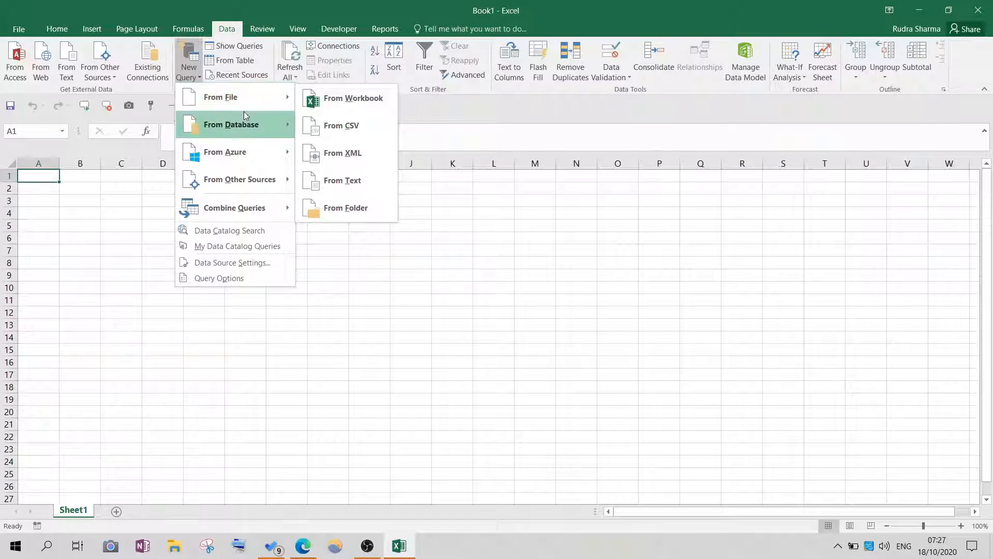
mouse_move(244, 114)
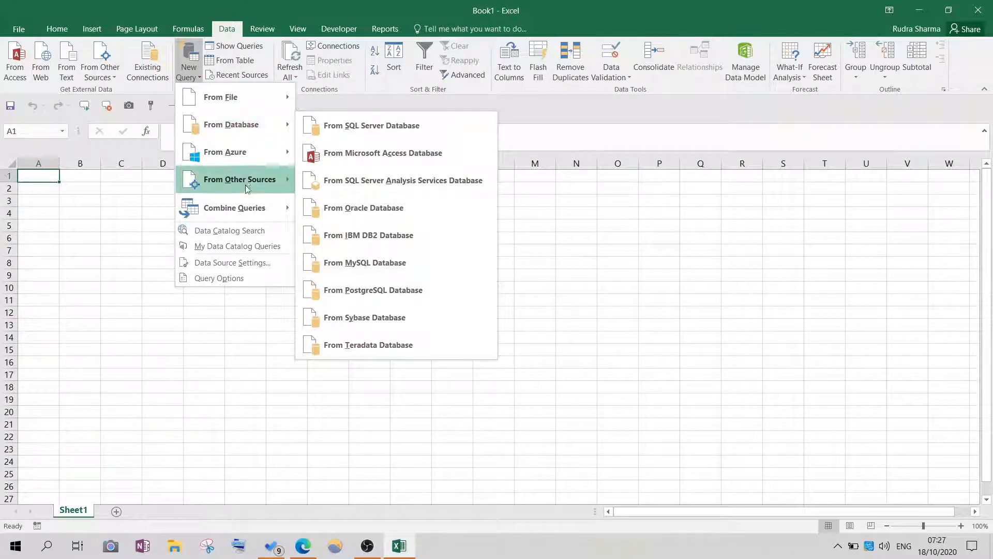
mouse_move(246, 196)
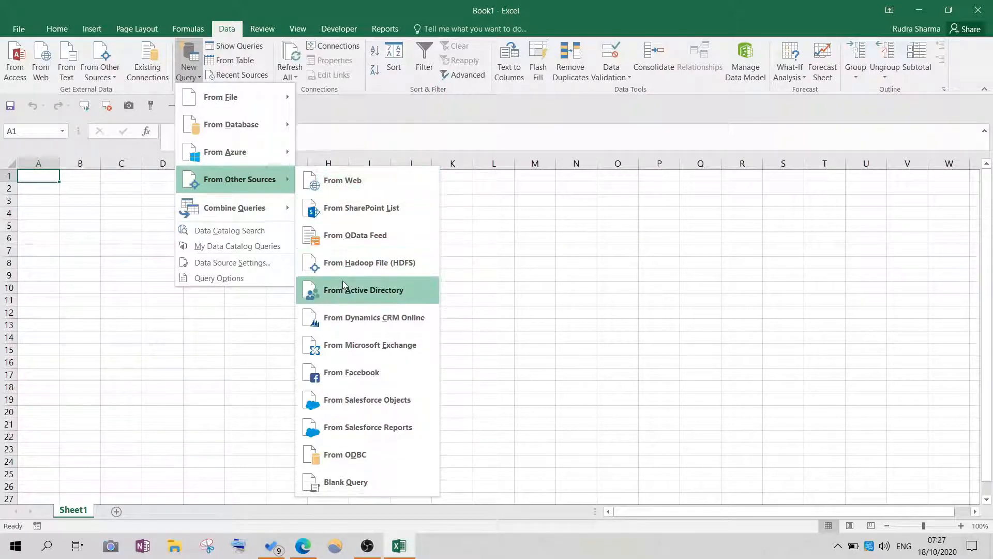
click(345, 181)
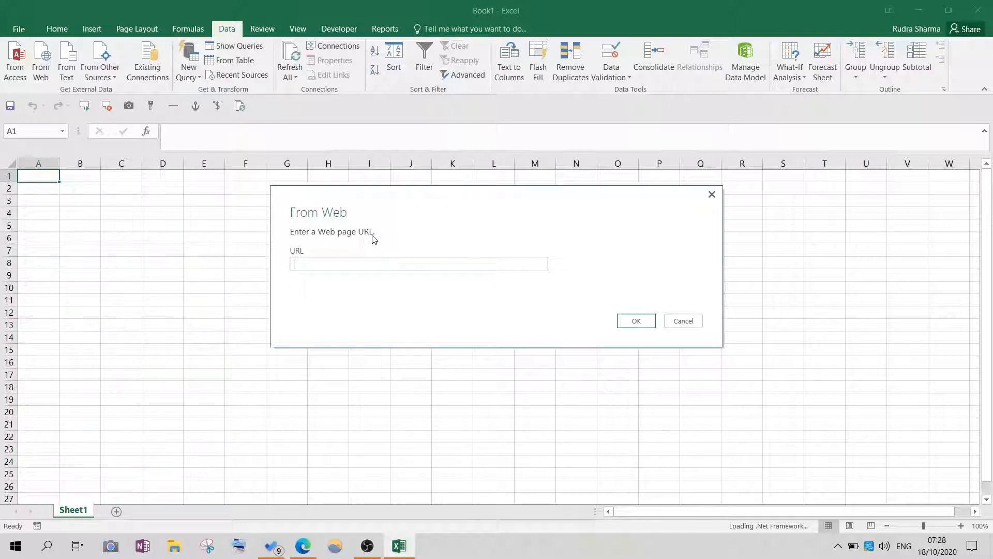
- Switch to Microsoft Edge and copy the address of the ESPNcricinfo page listing most runs in a One-Day International career
click(306, 550)
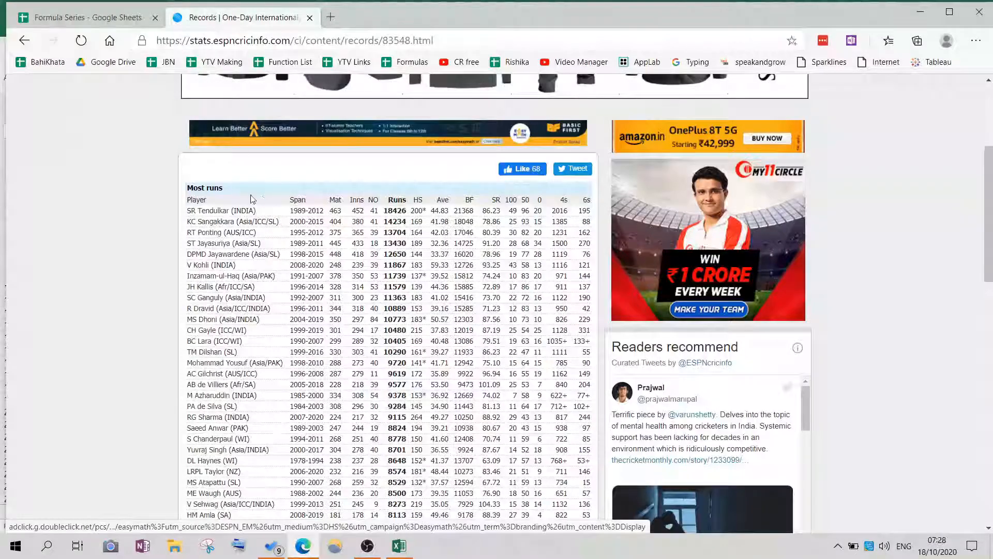
scroll(252, 198, up, 4)
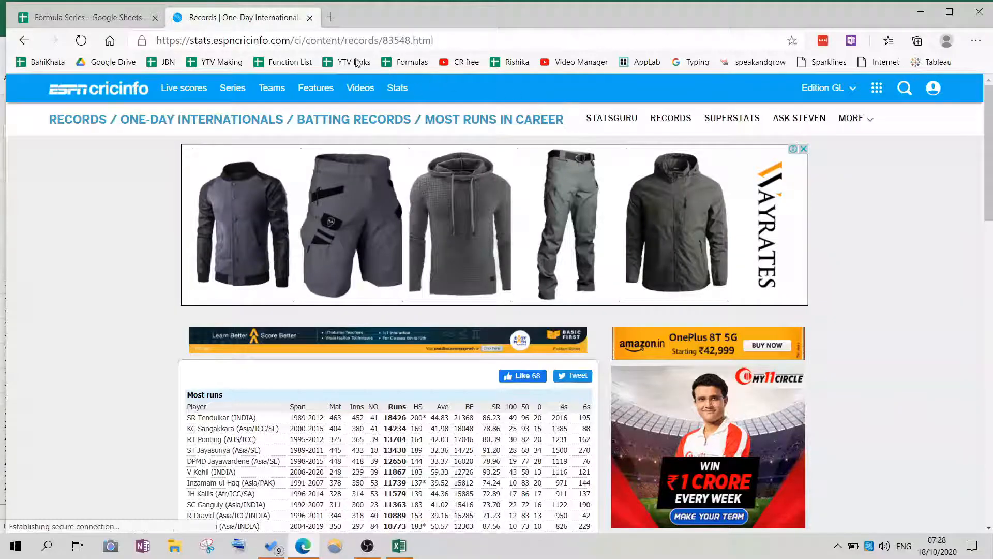
click(369, 42)
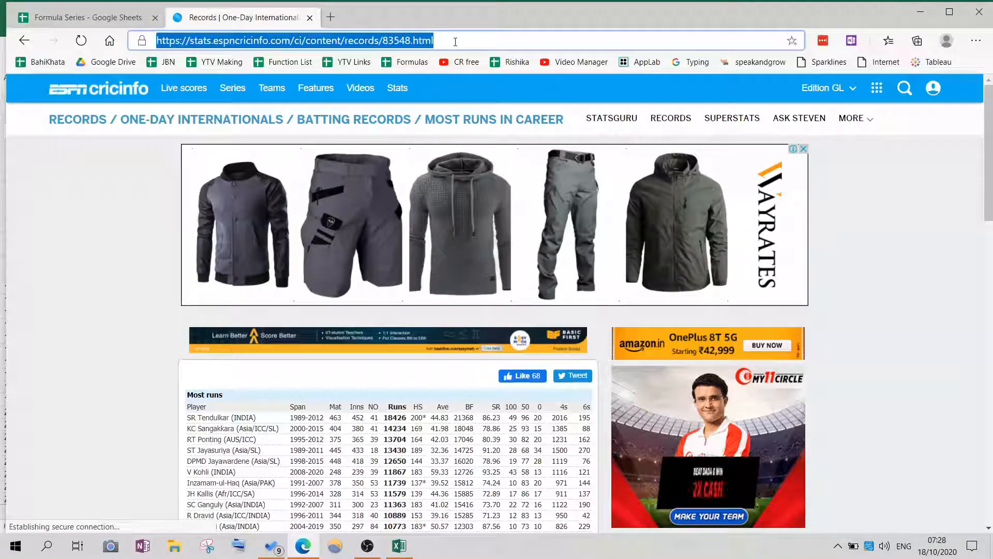
right_click(369, 44)
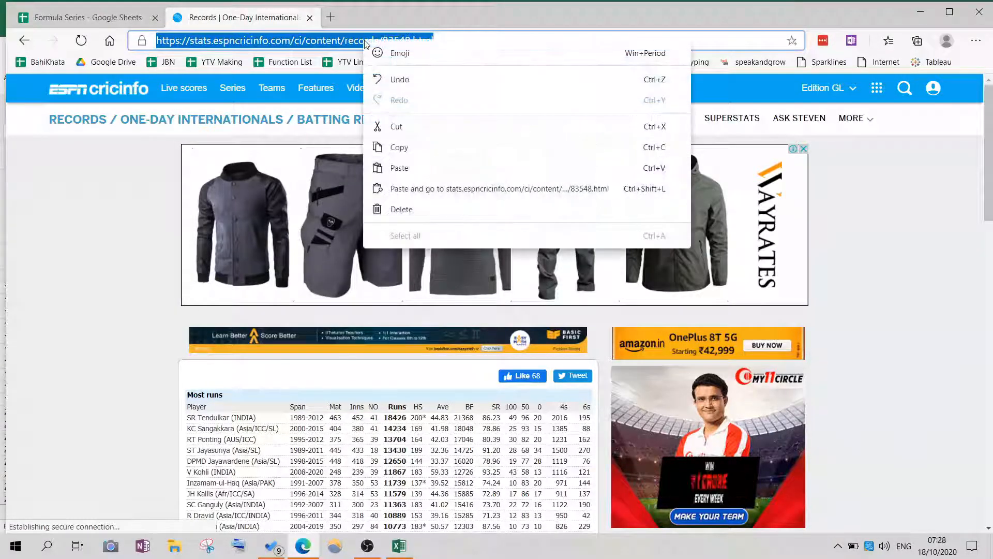
click(399, 147)
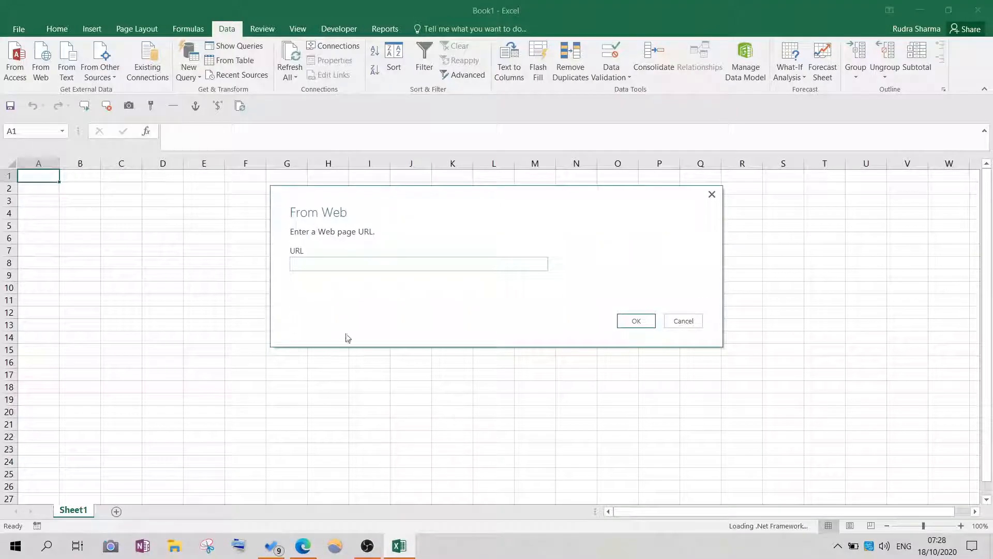
click(308, 264)
right_click(309, 265)
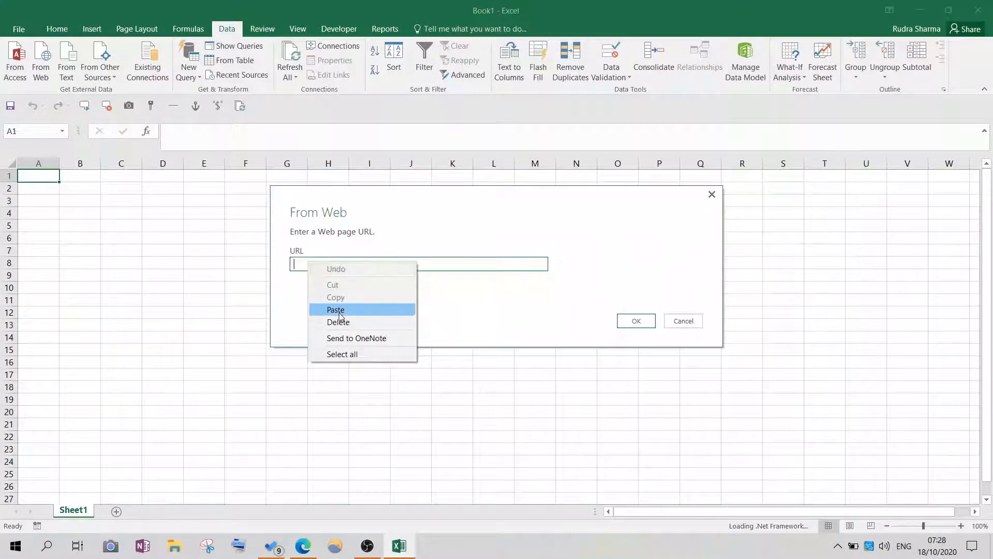
click(339, 309)
click(629, 321)
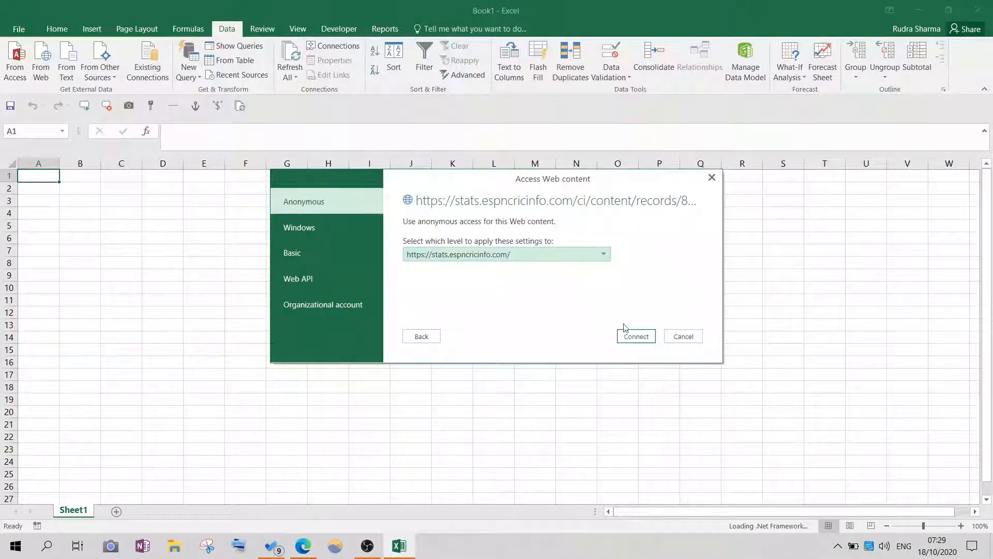
click(636, 336)
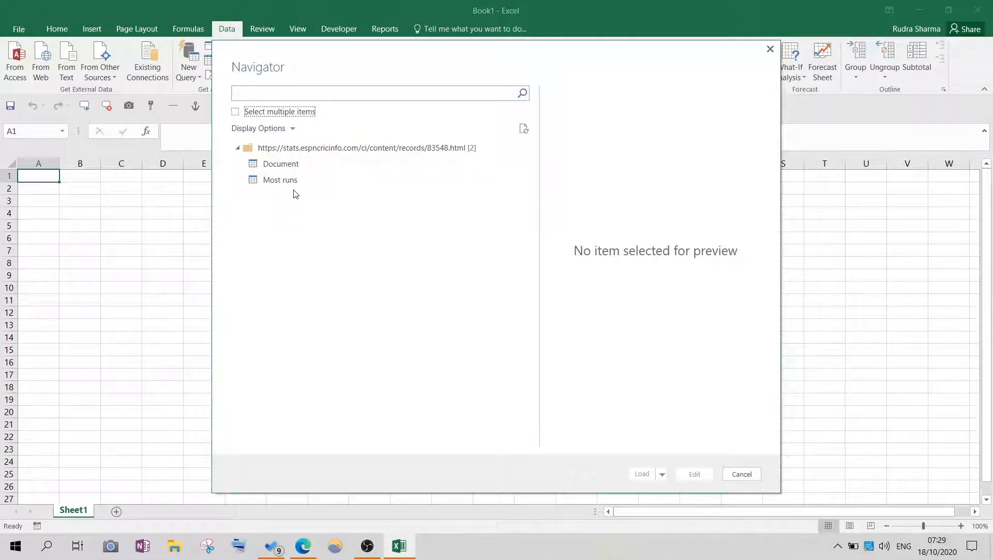
- Preview the Document and Most runs items, and load the Most runs table into the workbook
click(287, 169)
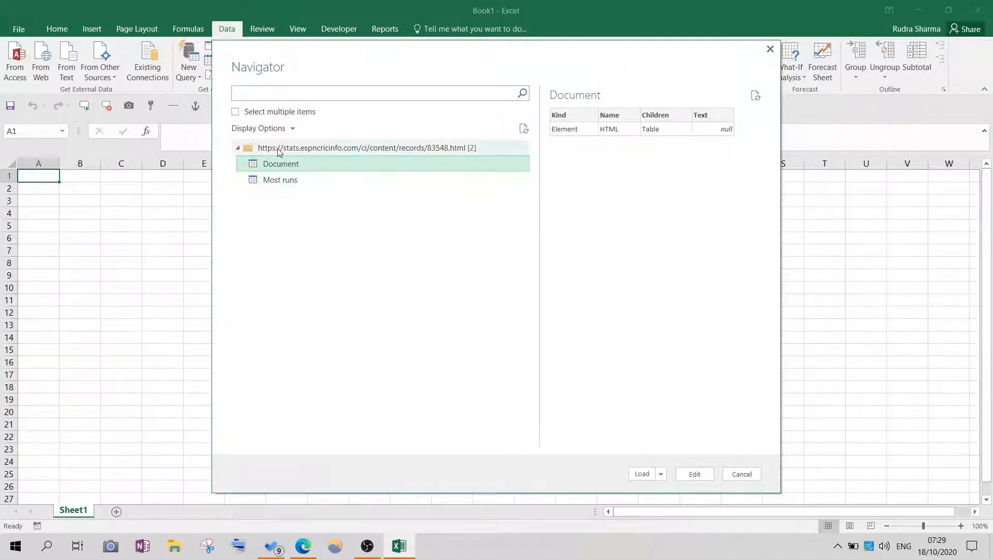
click(280, 185)
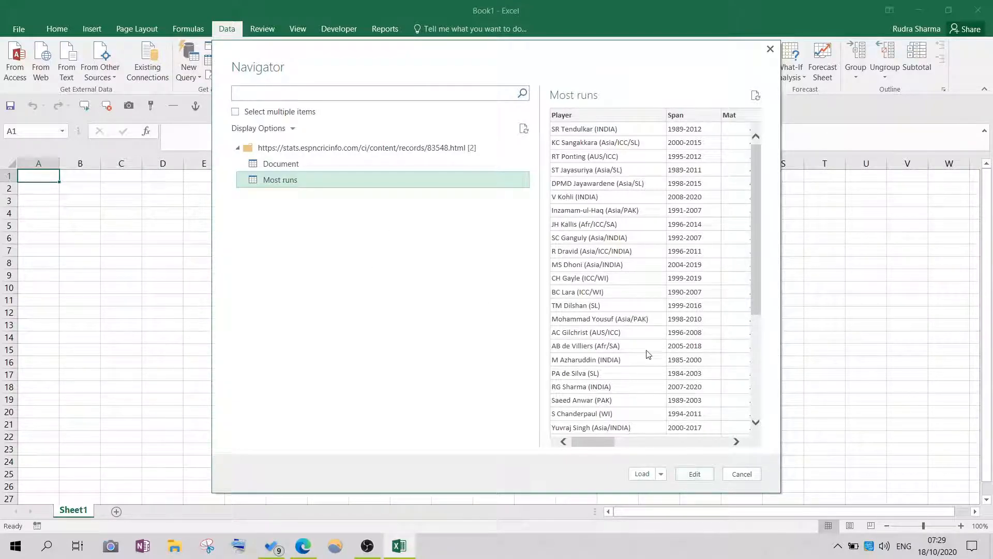
click(692, 474)
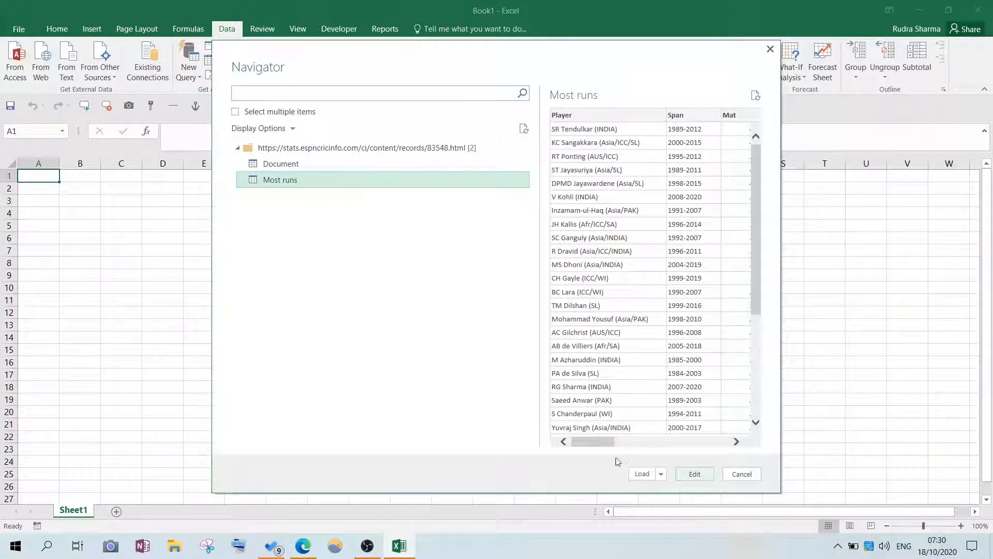
drag(591, 439, 562, 421)
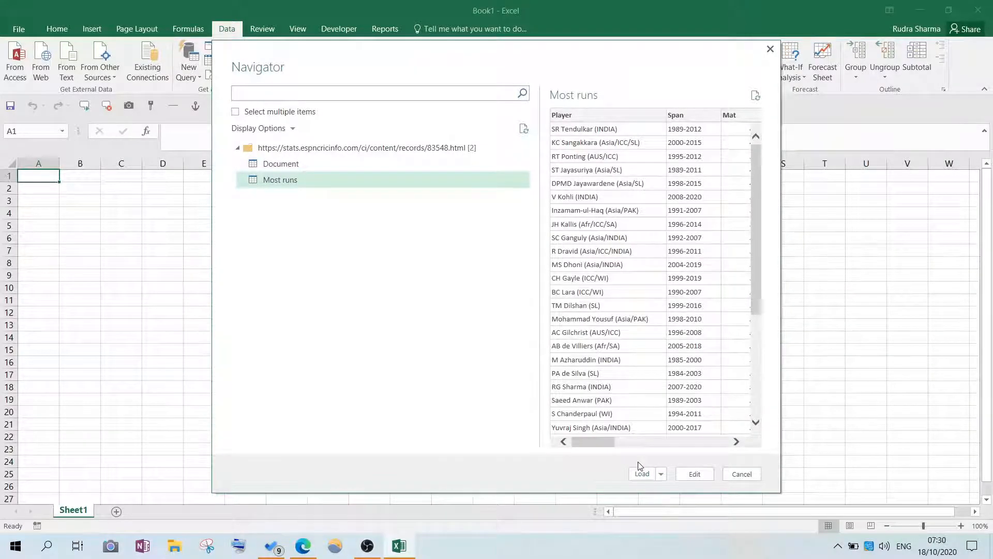
click(661, 475)
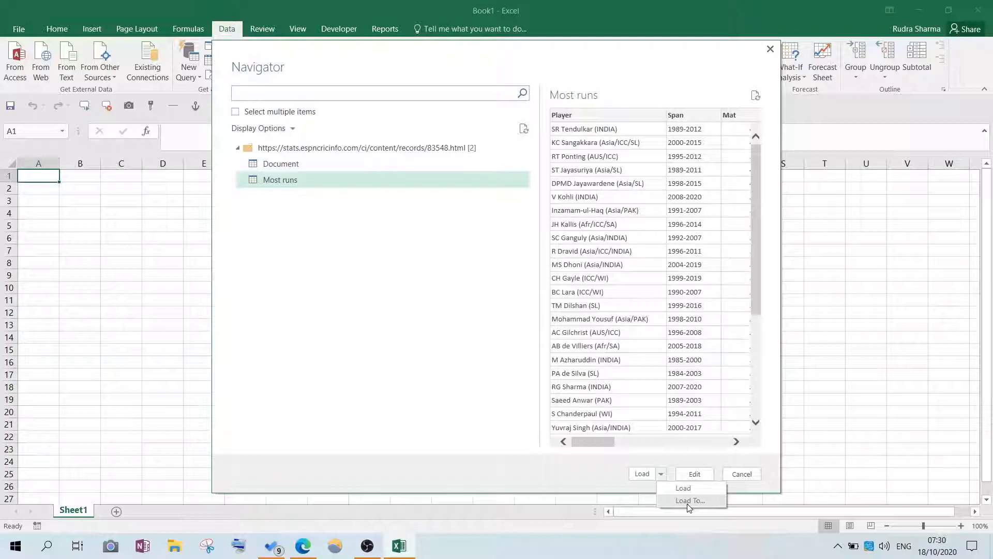
click(653, 480)
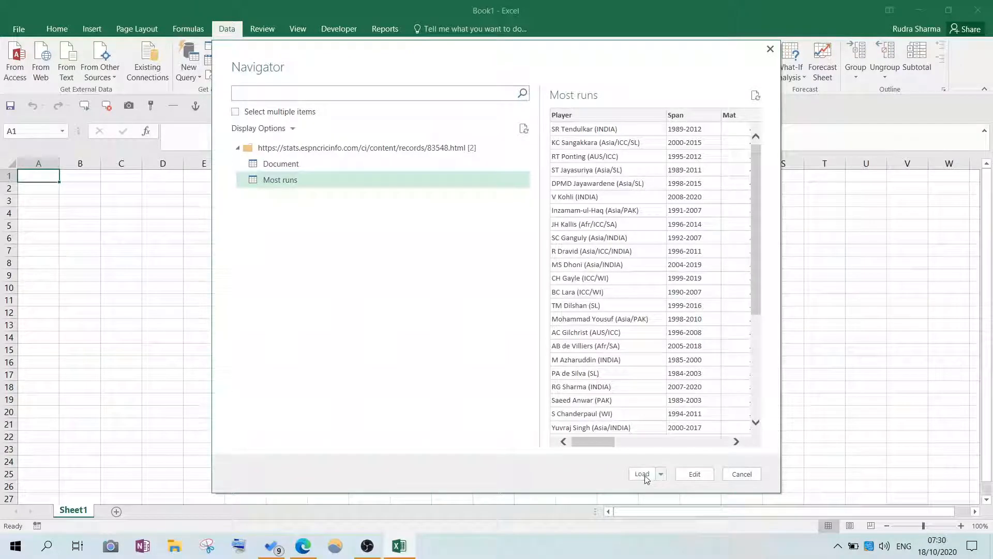
click(645, 476)
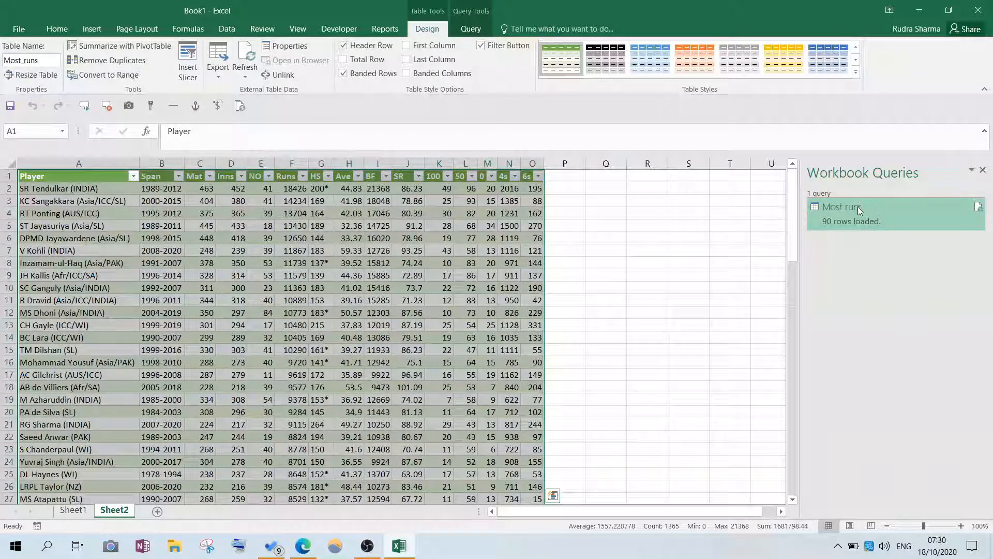
- Switch to Microsoft Edge and examine the Formula Series Google Sheet's web-imported player list, from its first to its last row, for comparison
click(133, 252)
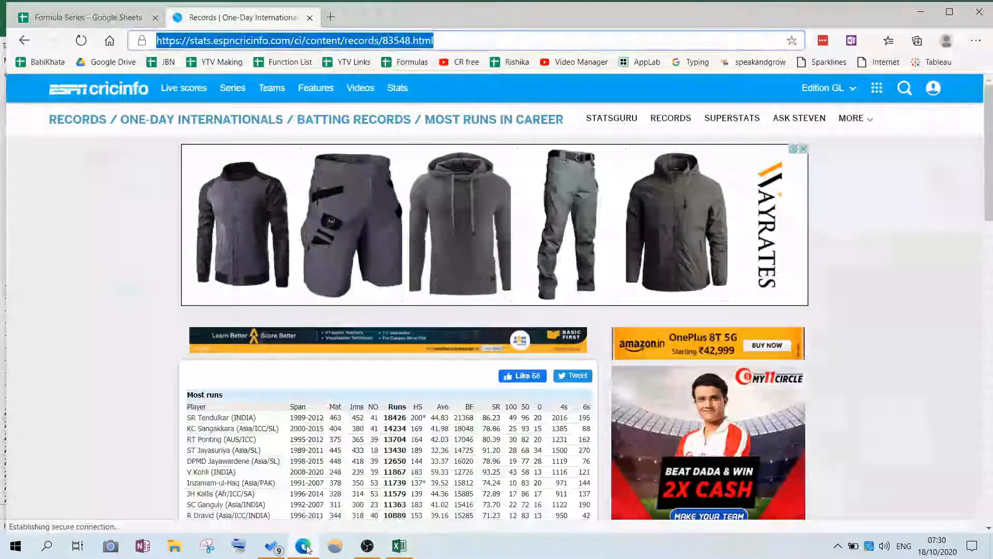
click(303, 546)
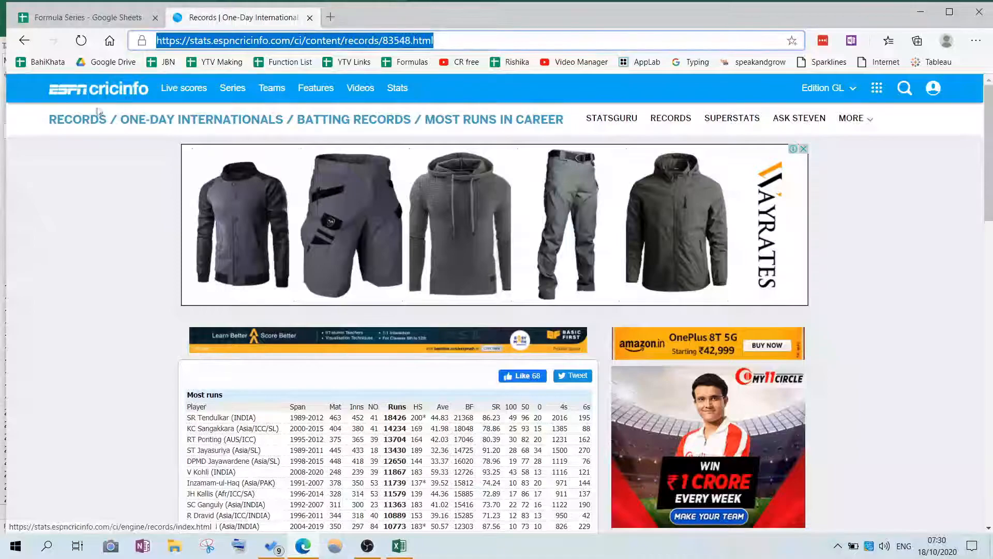
click(67, 20)
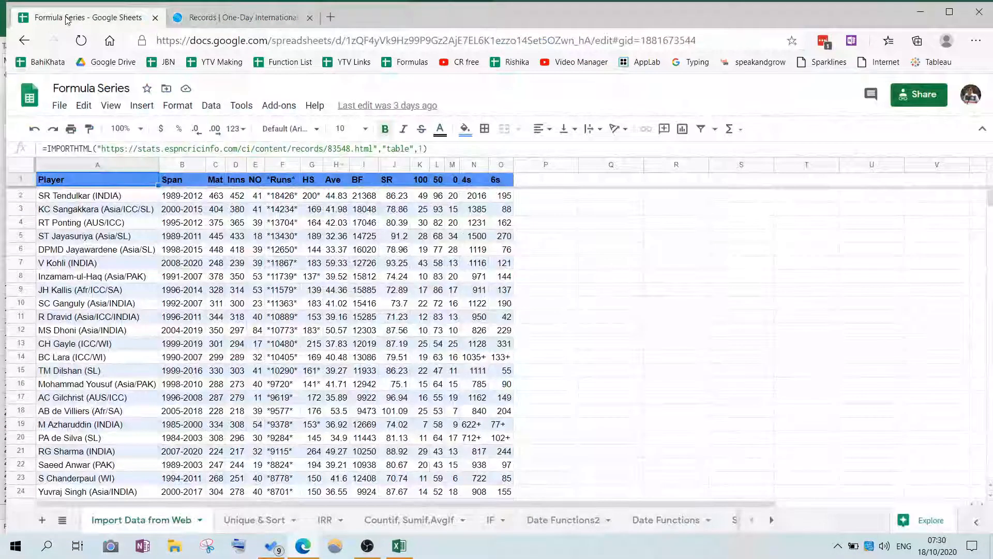
click(118, 202)
scroll(160, 275, down, 20)
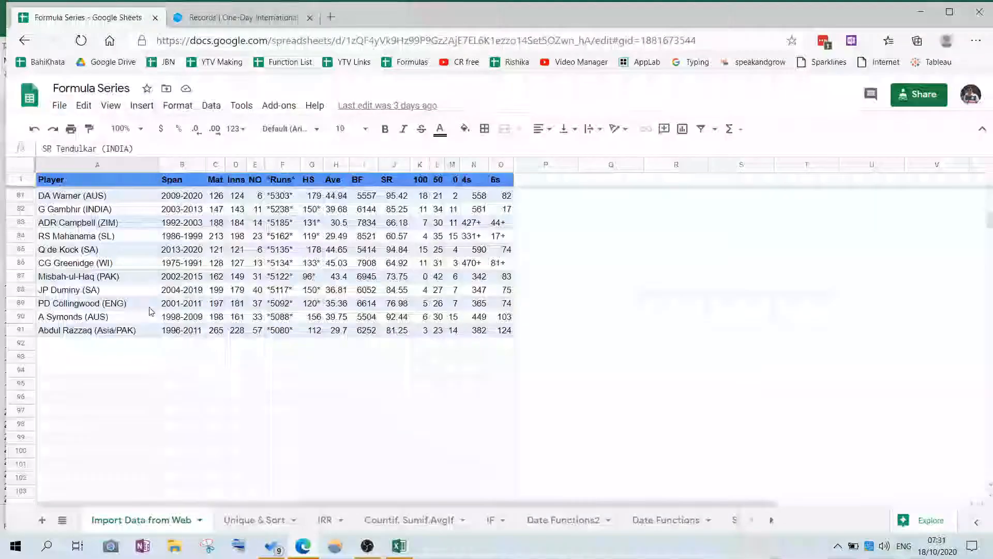
click(93, 331)
scroll(143, 272, up, 10)
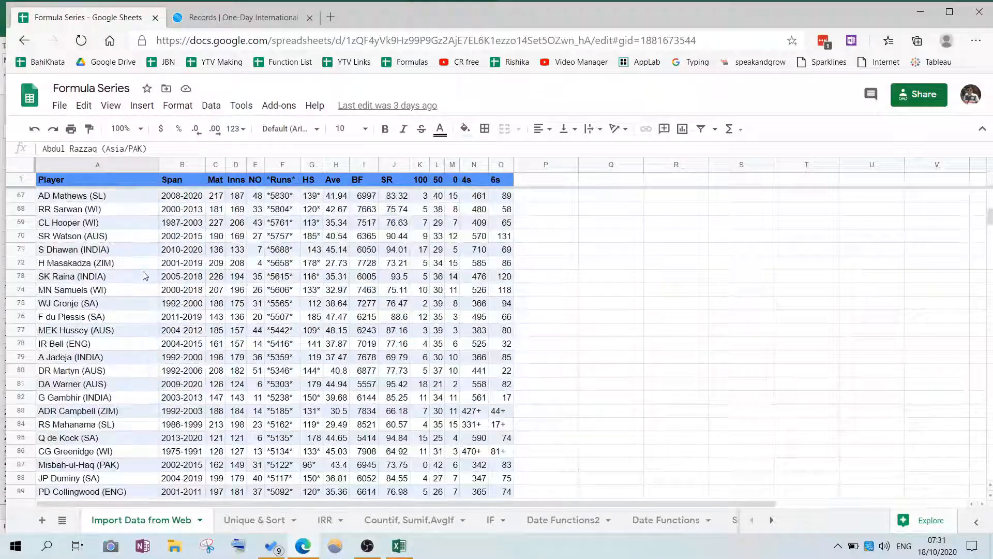
- Switch back to Excel and review the rows and columns of the imported Most runs table on Sheet2
click(401, 553)
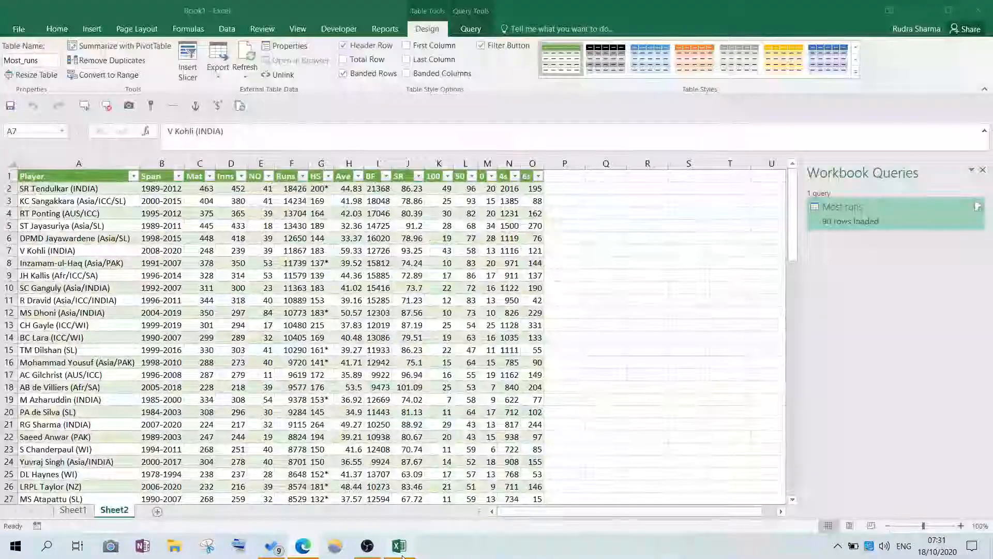
click(243, 222)
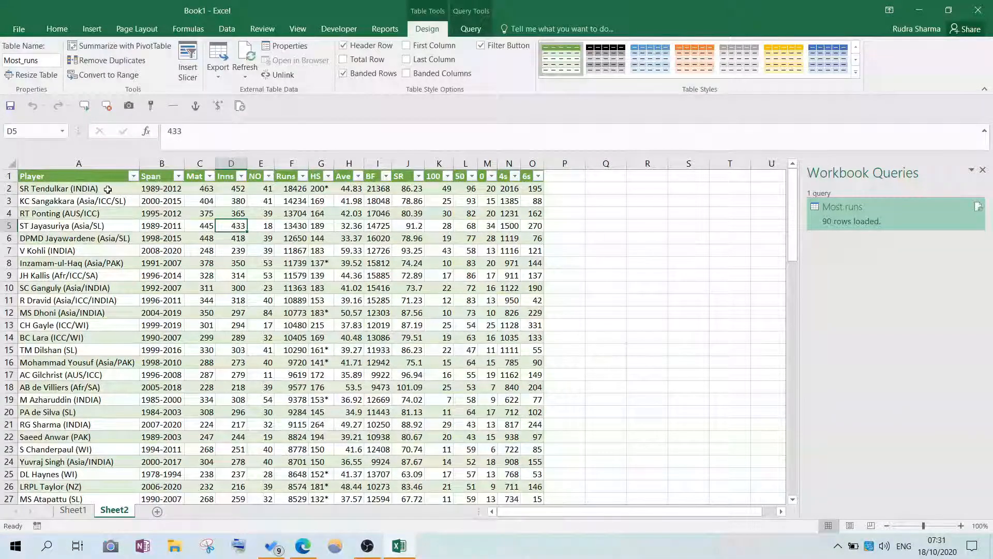
click(346, 287)
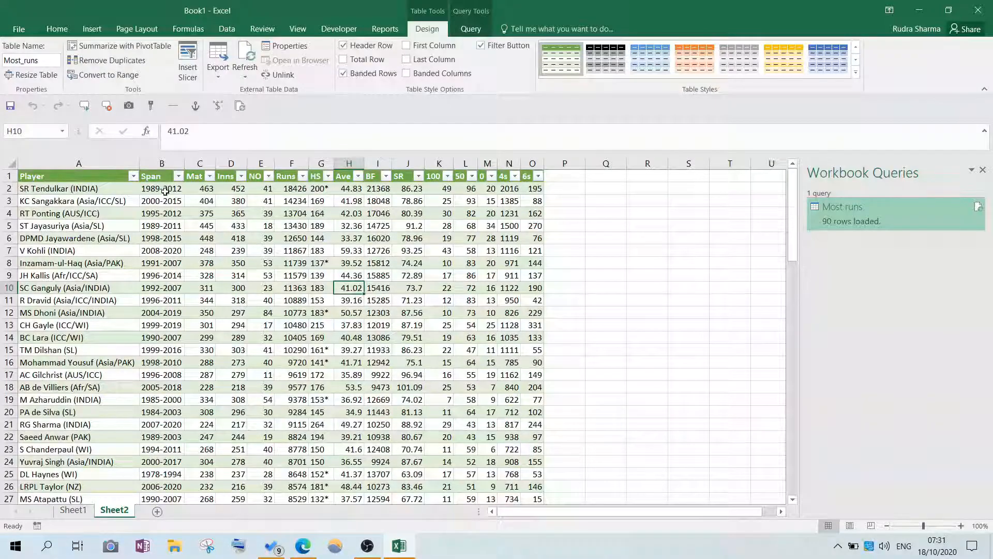
scroll(294, 305, down, 4)
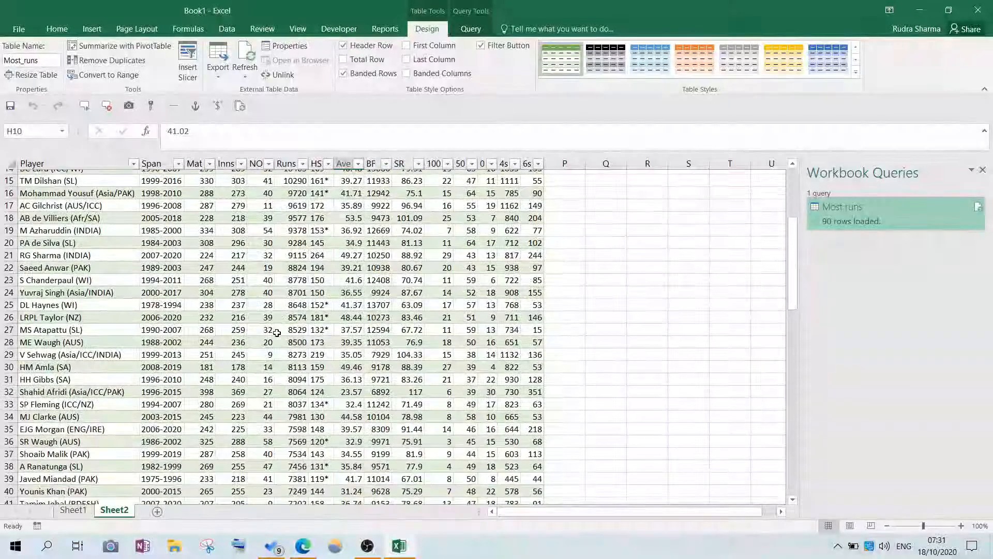
scroll(277, 332, down, 2)
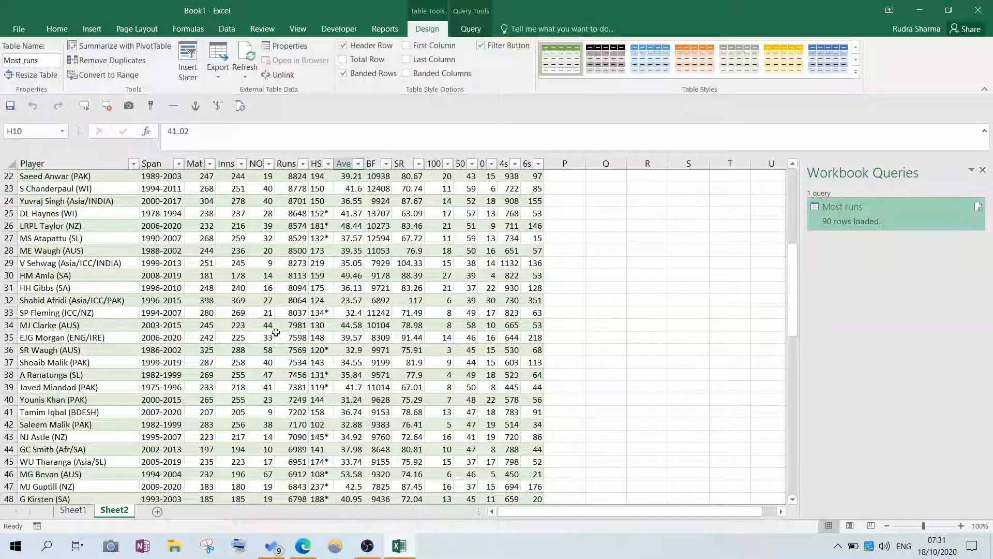
scroll(197, 353, up, 5)
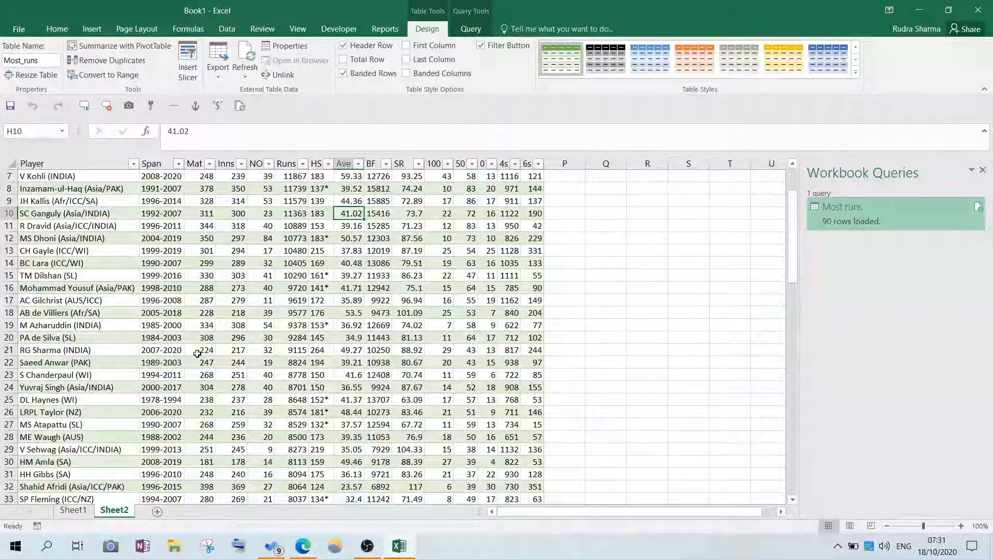
scroll(197, 354, up, 2)
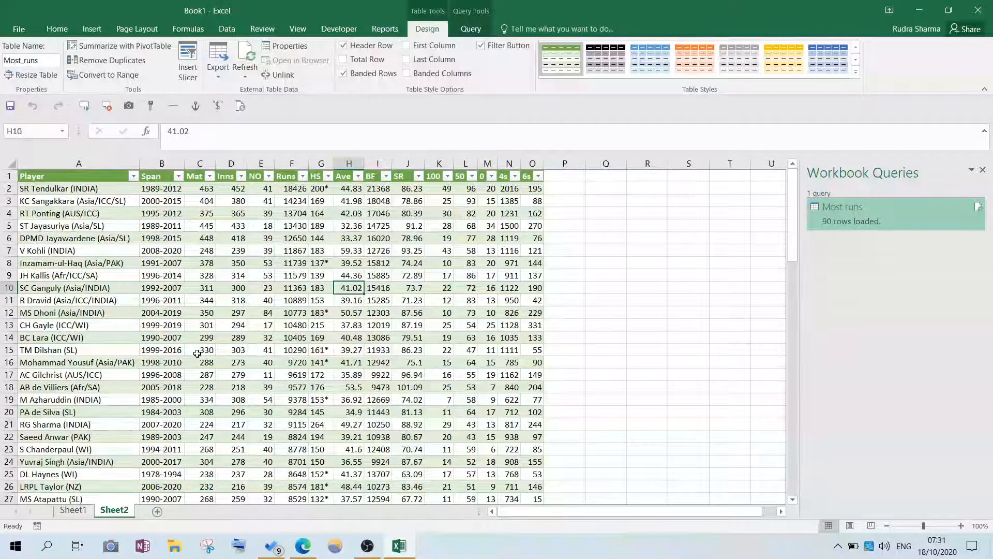